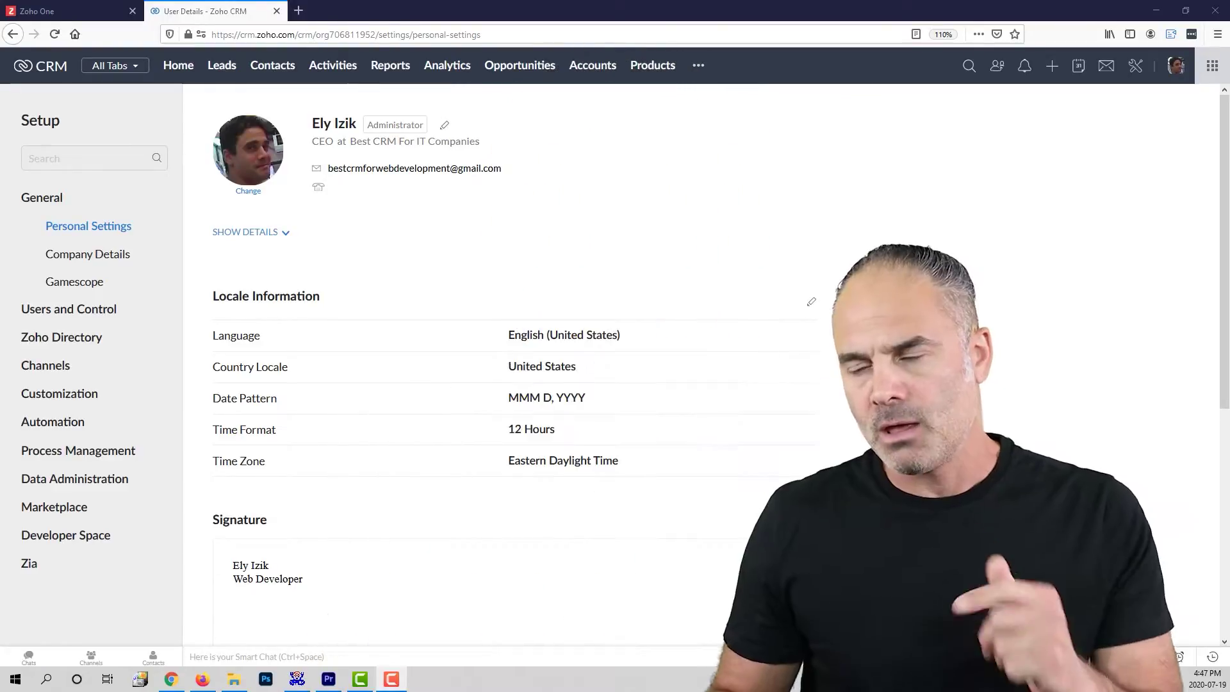
# Step: Go to Setup's Personal Settings and edit the user's account information
pyautogui.click(1134, 70)
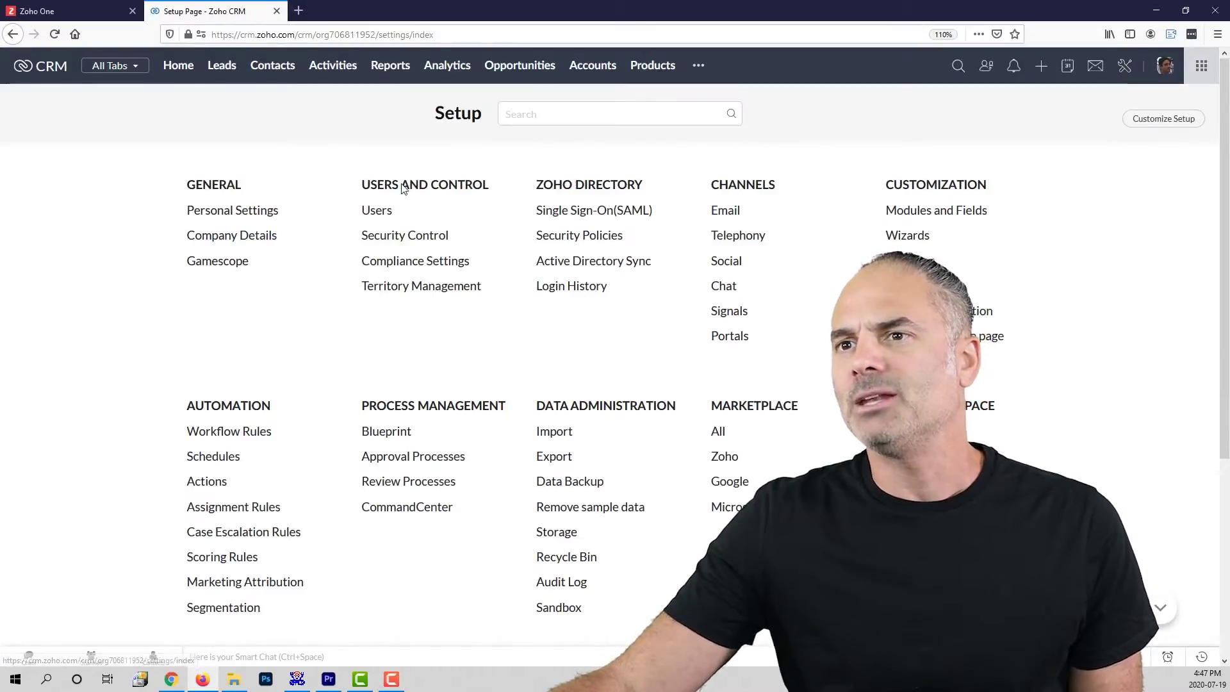
pyautogui.click(232, 211)
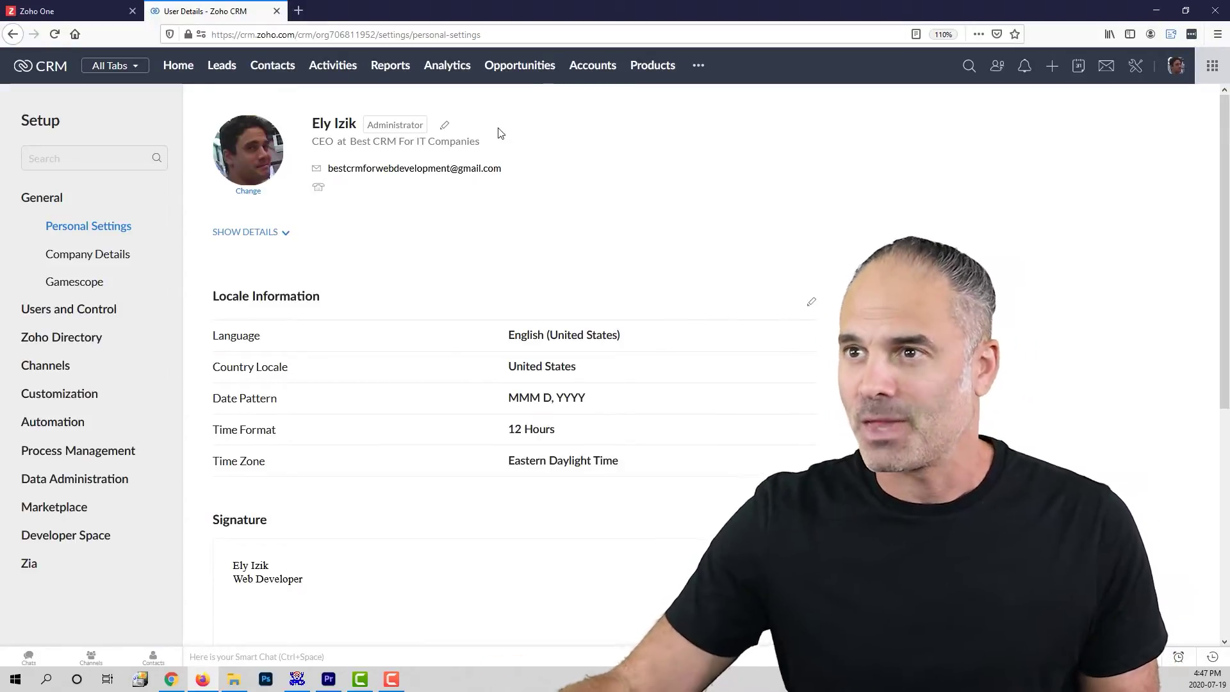
pyautogui.click(445, 127)
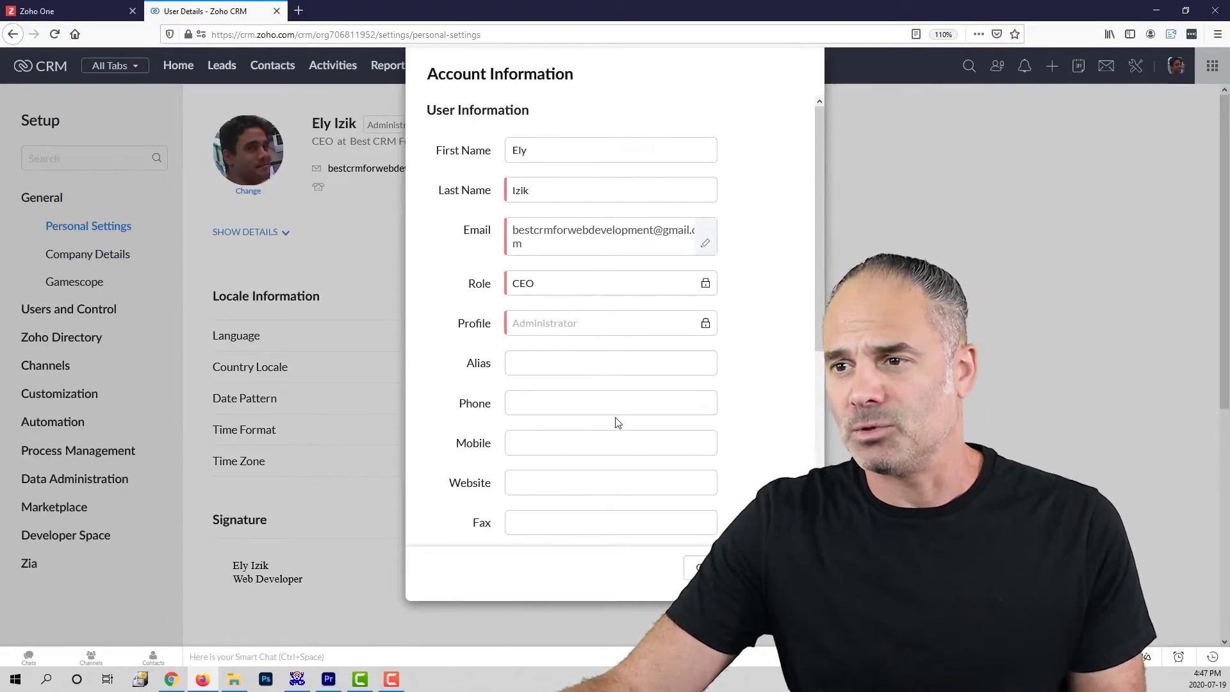
# Step: Look over the Phone, Website and First Name fields, then close Account Information unchanged
pyautogui.scroll(-2, 618, 423)
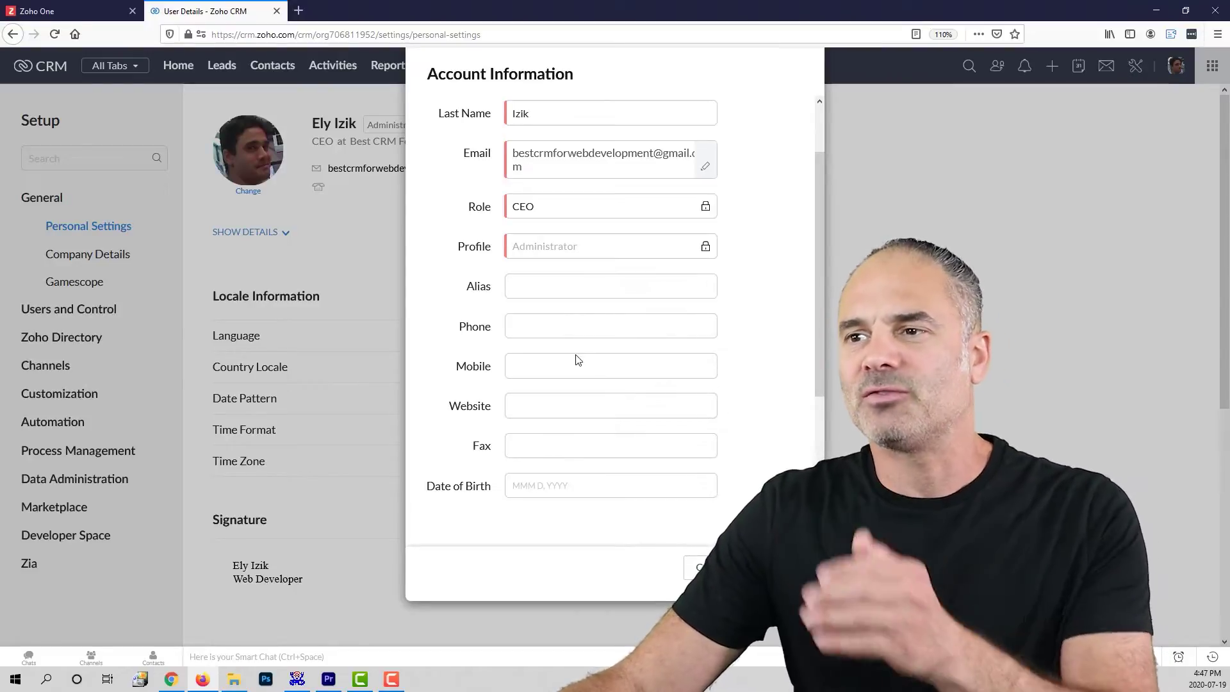
pyautogui.click(538, 327)
pyautogui.click(575, 404)
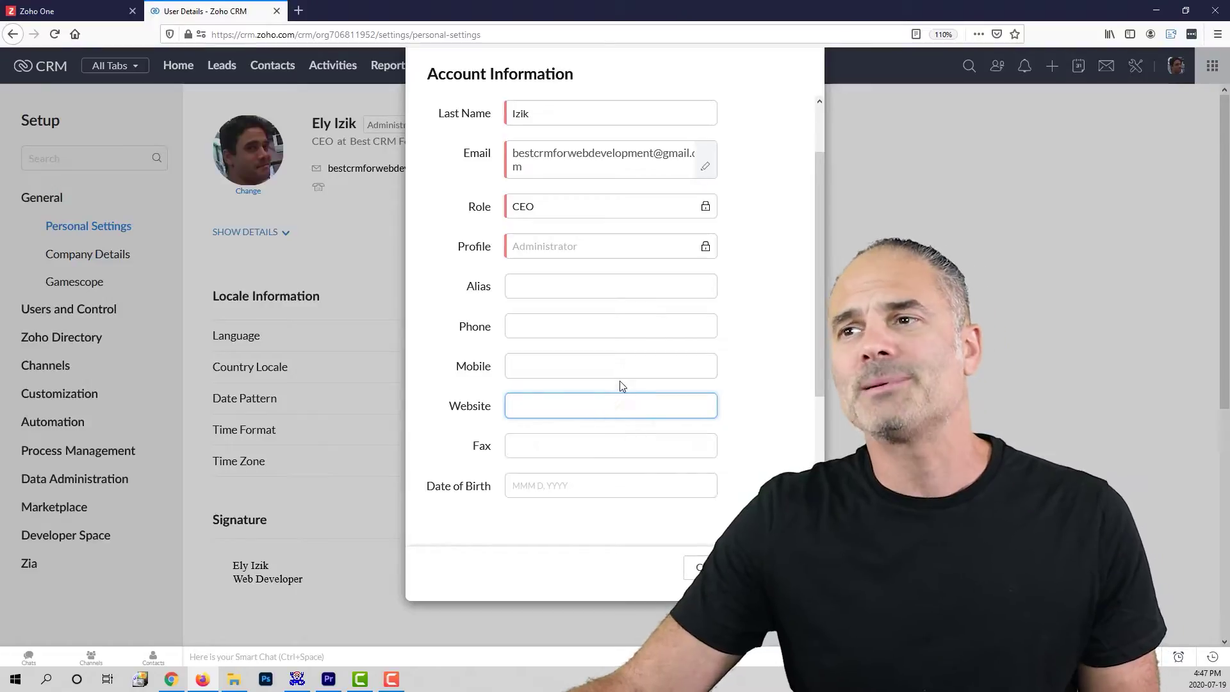
pyautogui.scroll(2, 552, 222)
pyautogui.doubleClick(566, 152)
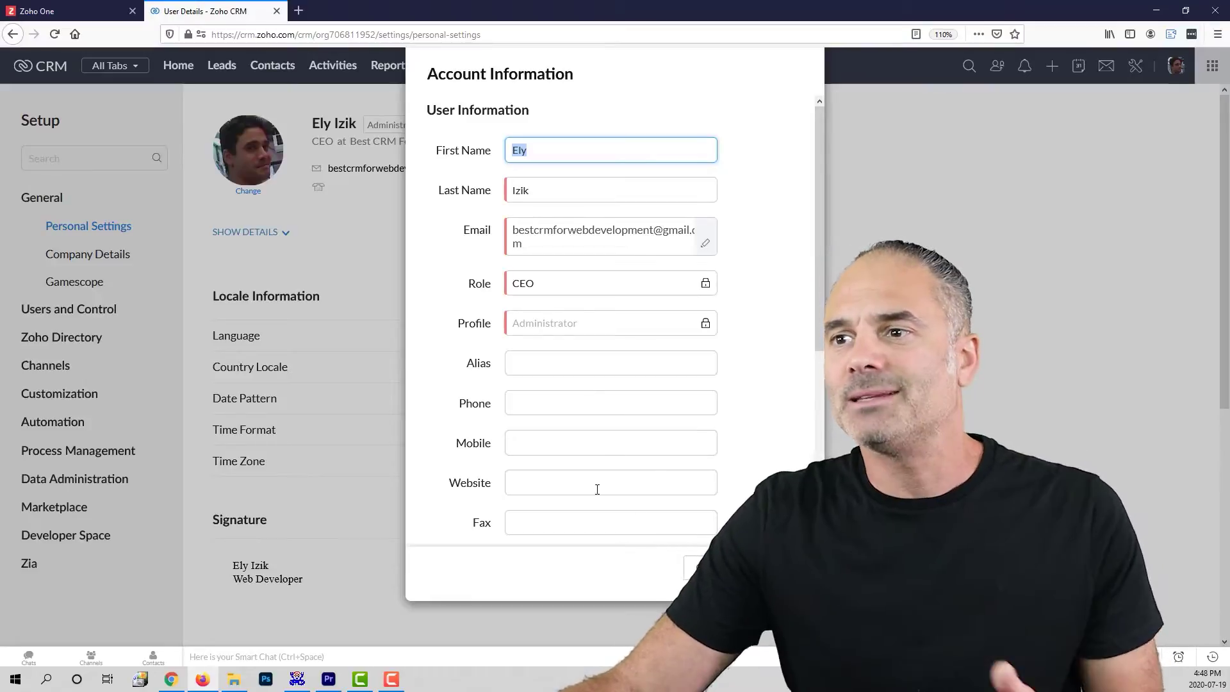
pyautogui.scroll(-5, 615, 395)
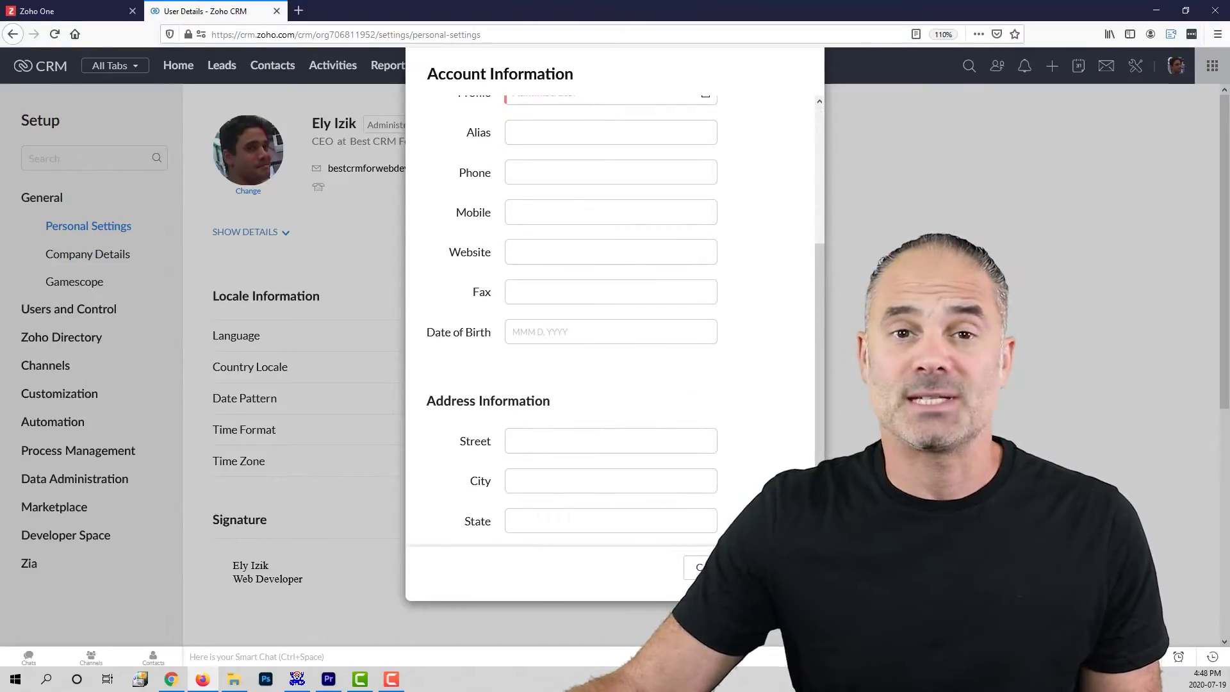
pyautogui.click(701, 567)
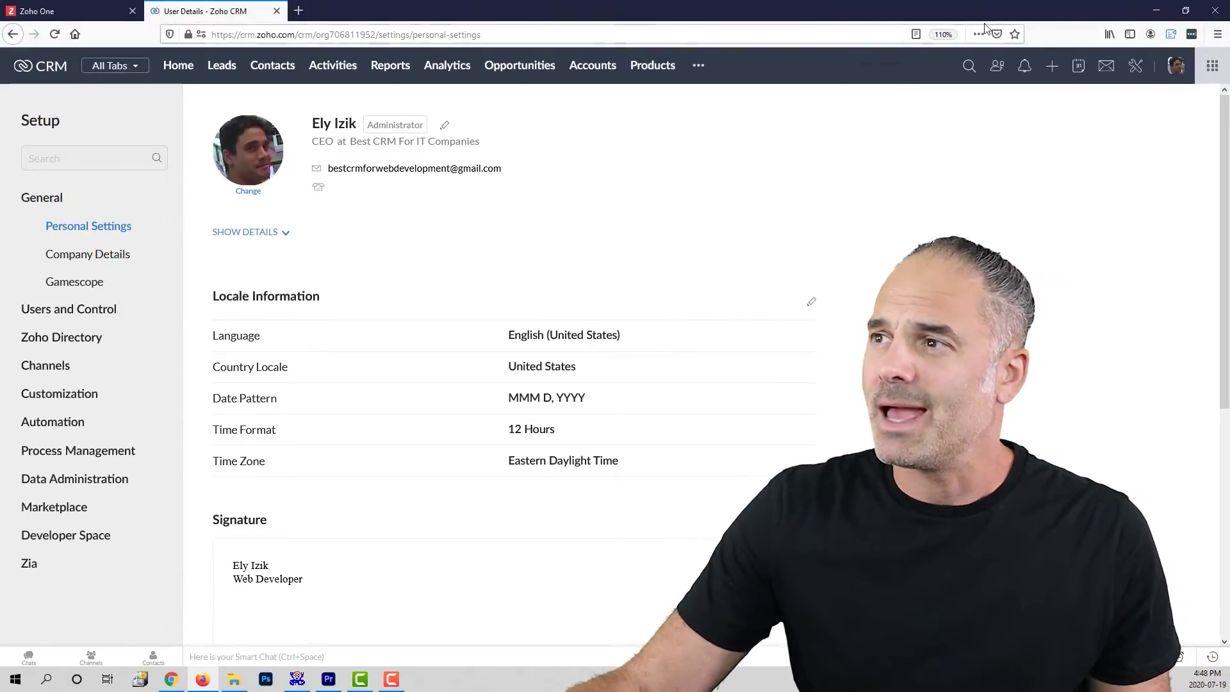
# Step: Open the Email configuration settings under Setup and review the default from address
pyautogui.click(1135, 69)
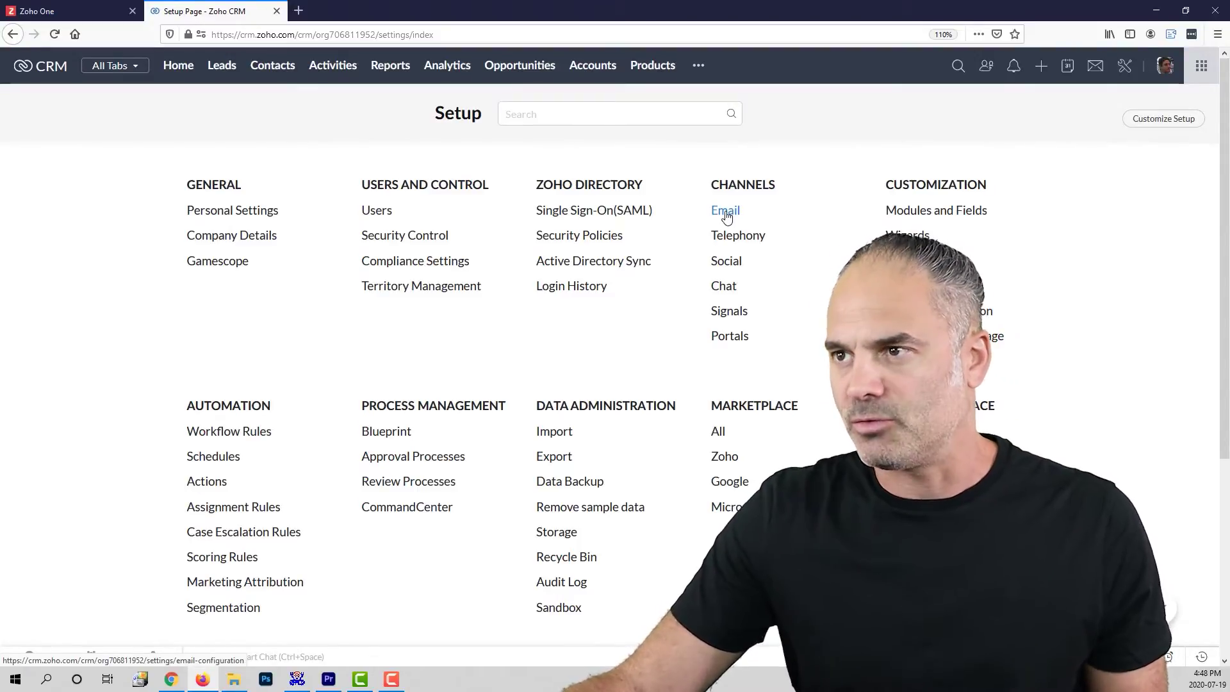
pyautogui.click(727, 213)
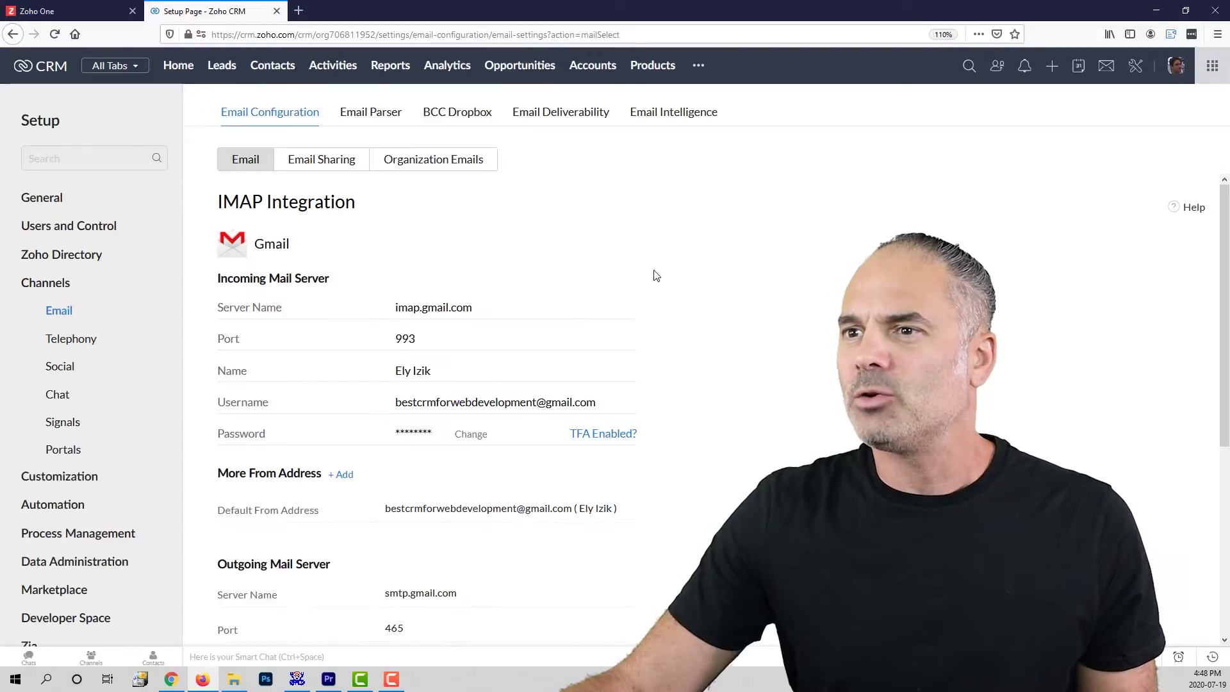
pyautogui.scroll(-5, 638, 412)
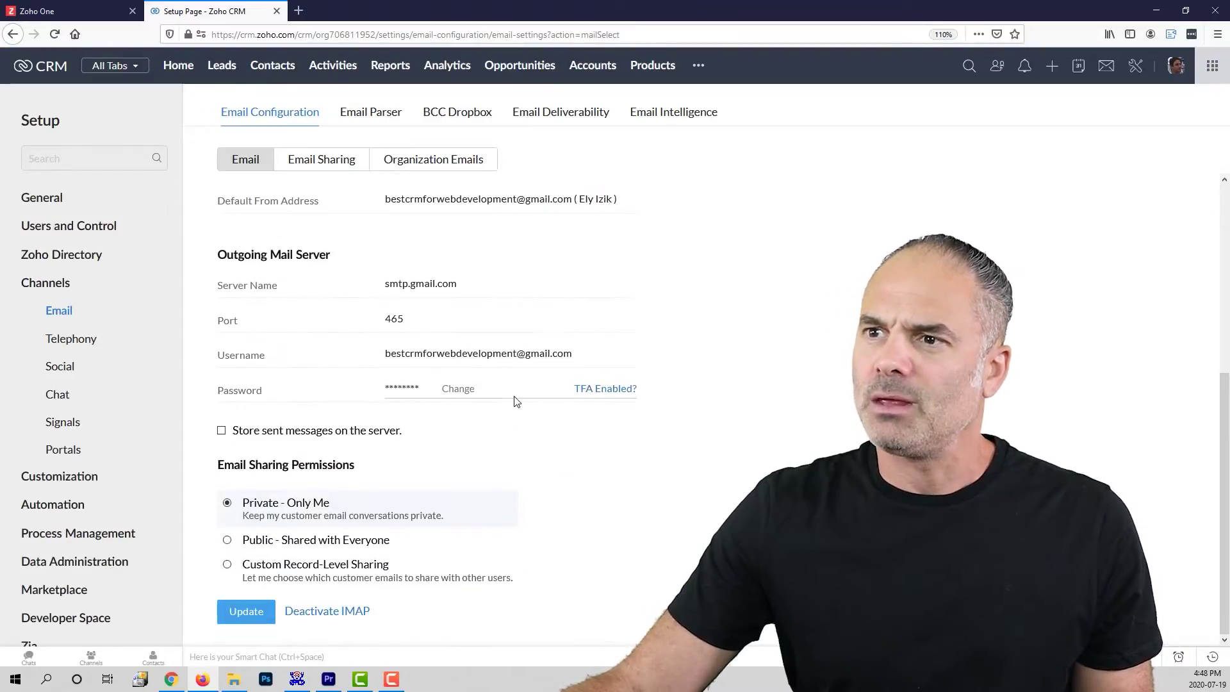
pyautogui.moveTo(575, 198); pyautogui.dragTo(384, 205)
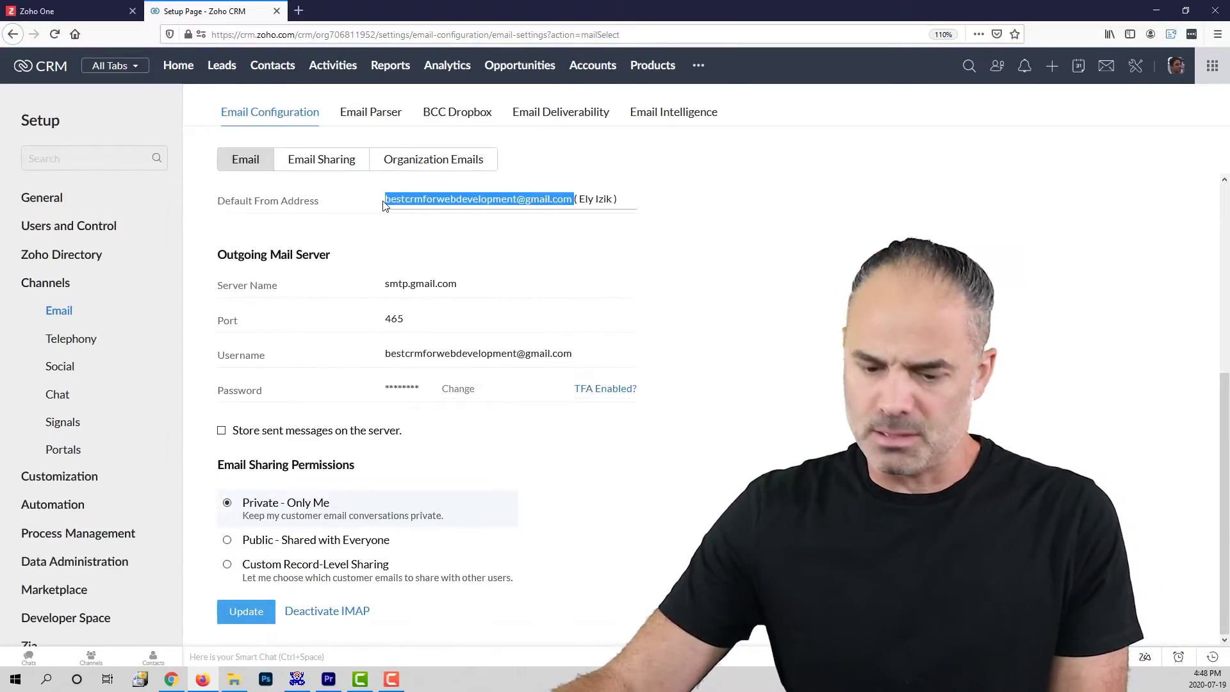
pyautogui.click(467, 608)
# Step: Deactivate the Gmail IMAP integration and confirm the deactivation
pyautogui.click(326, 611)
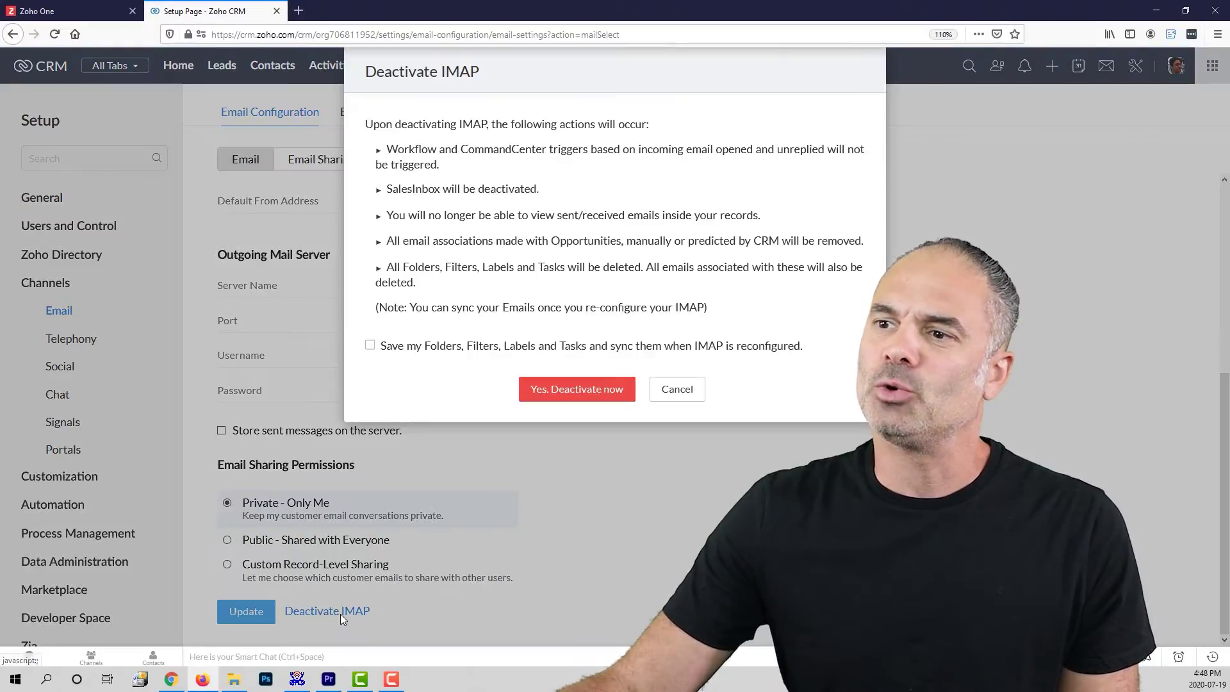
pyautogui.click(567, 395)
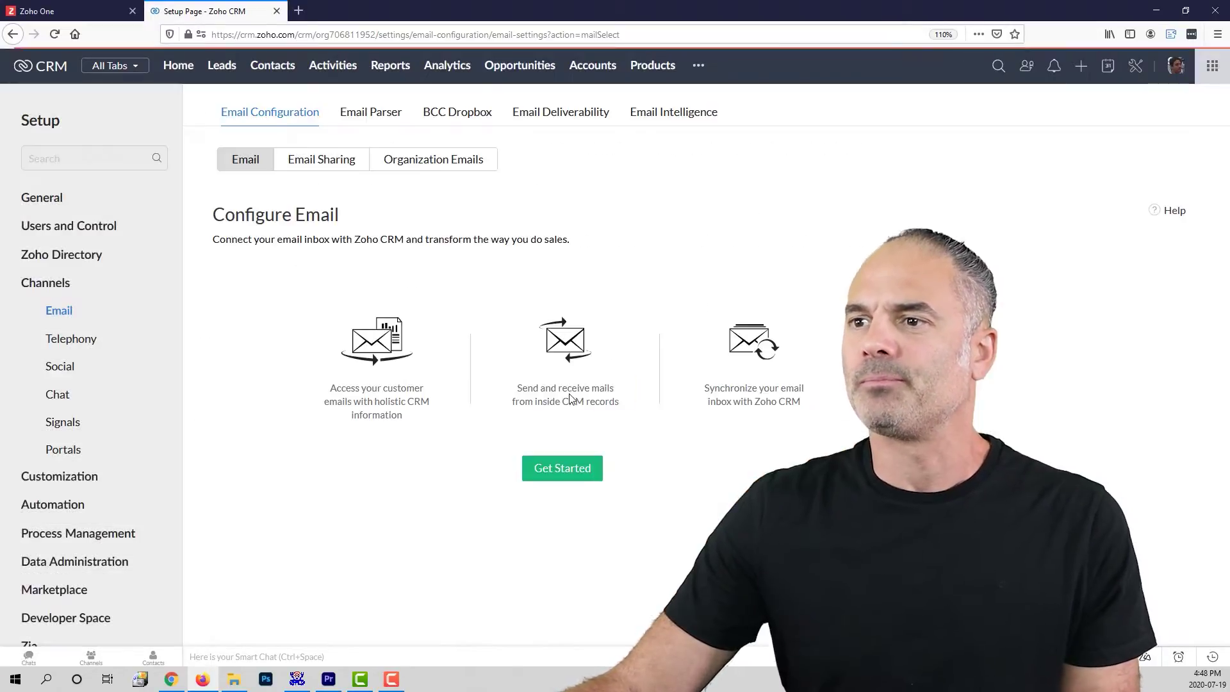
pyautogui.click(546, 473)
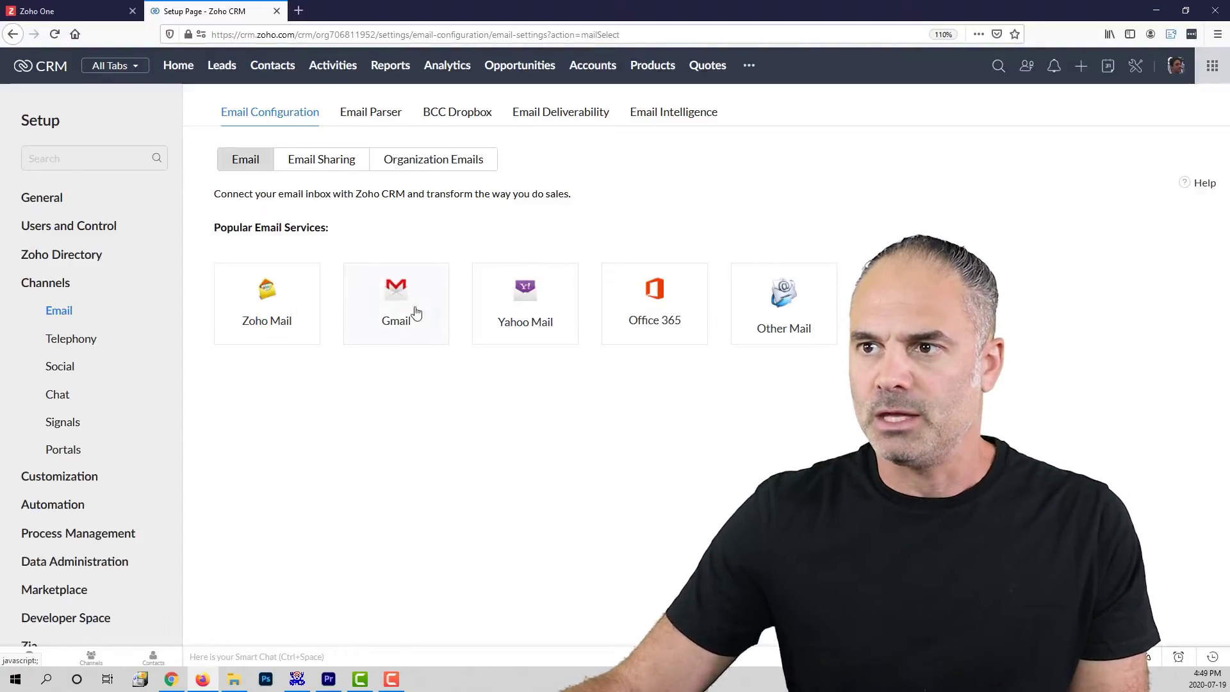
# Step: Connect Gmail through IMAP and allow Zoho Corp access to the Gmail account
pyautogui.click(391, 304)
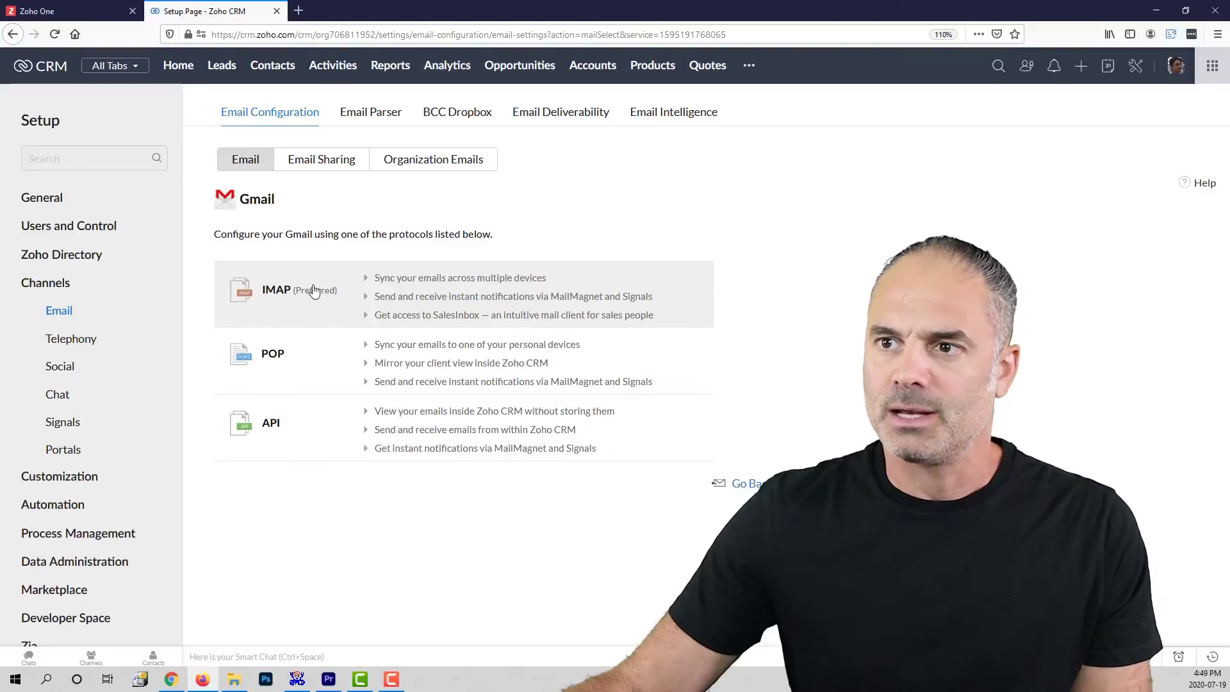
pyautogui.click(311, 292)
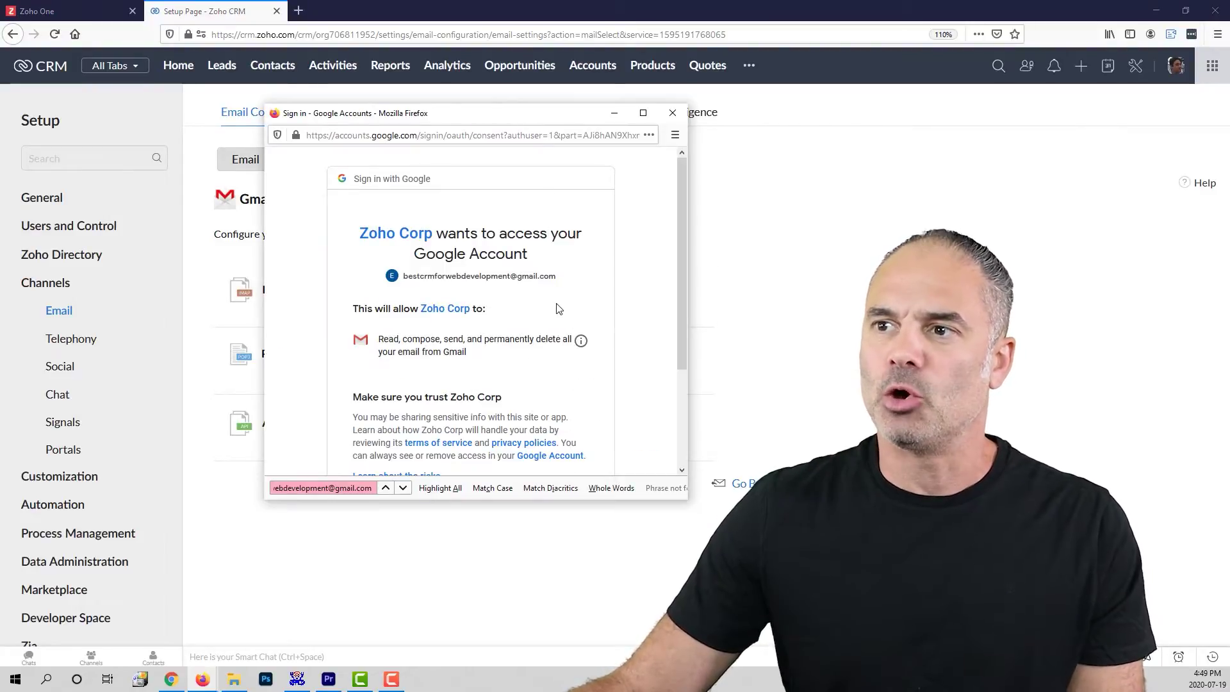
pyautogui.scroll(-3, 556, 310)
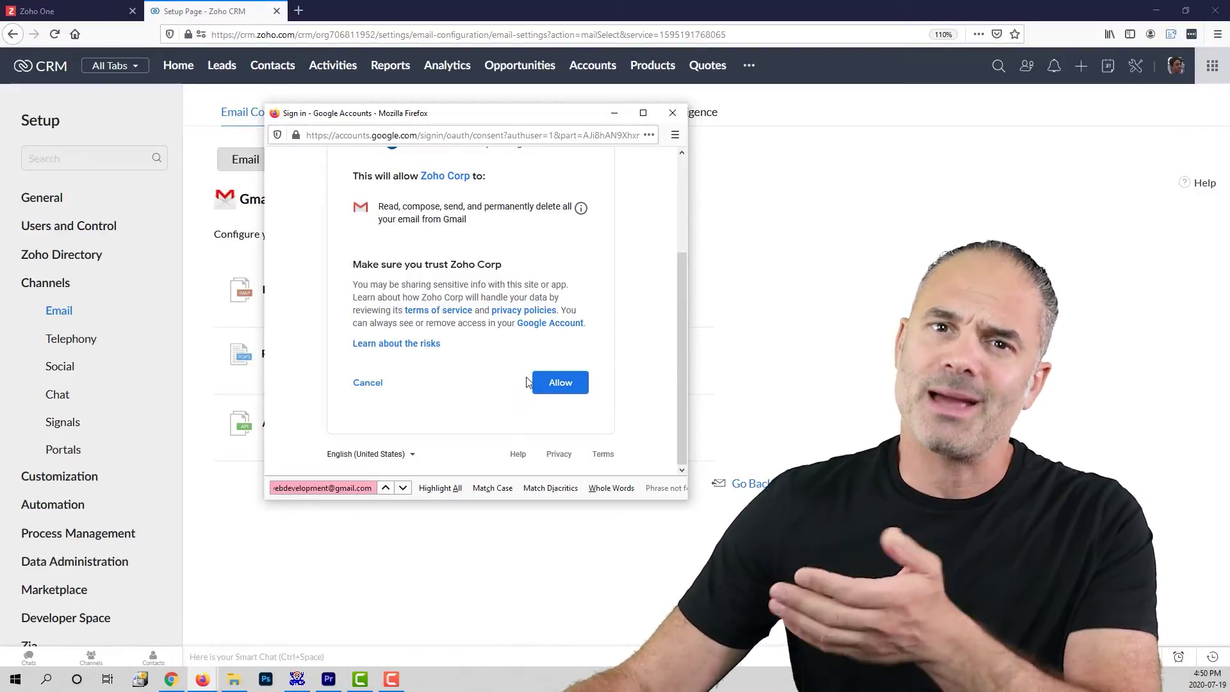
pyautogui.click(555, 383)
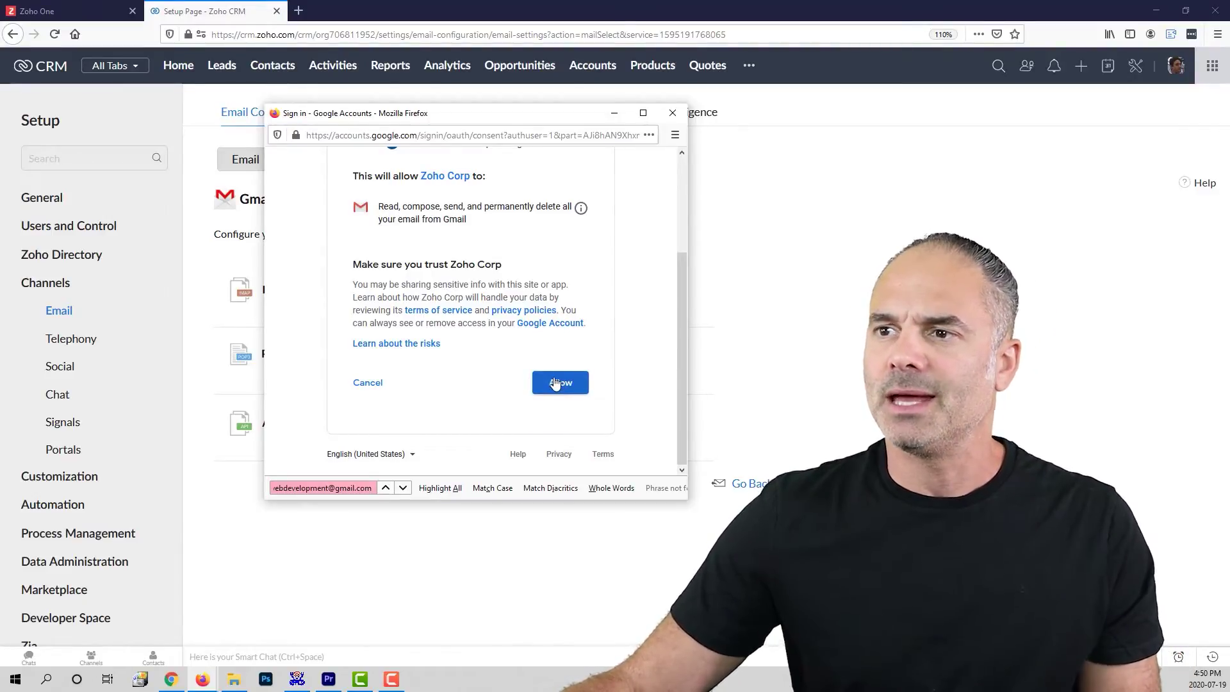
pyautogui.click(568, 383)
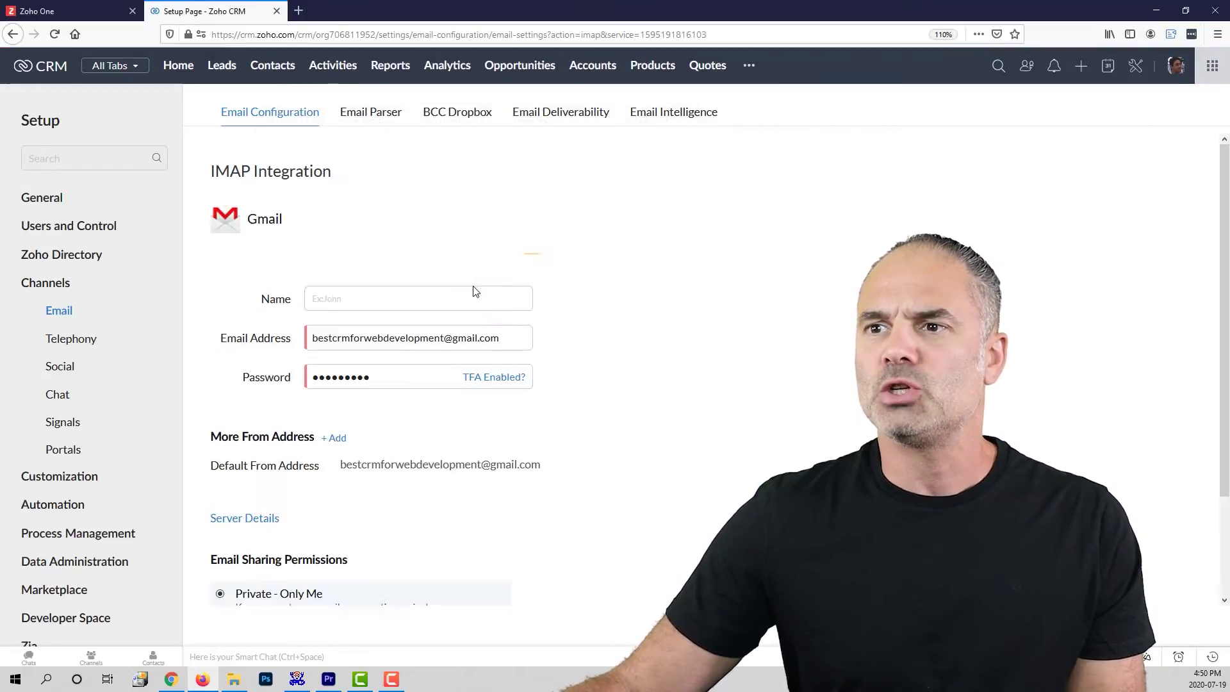
# Step: Enter the user's full name as the Gmail integration's sender name
pyautogui.scroll(-2, 506, 378)
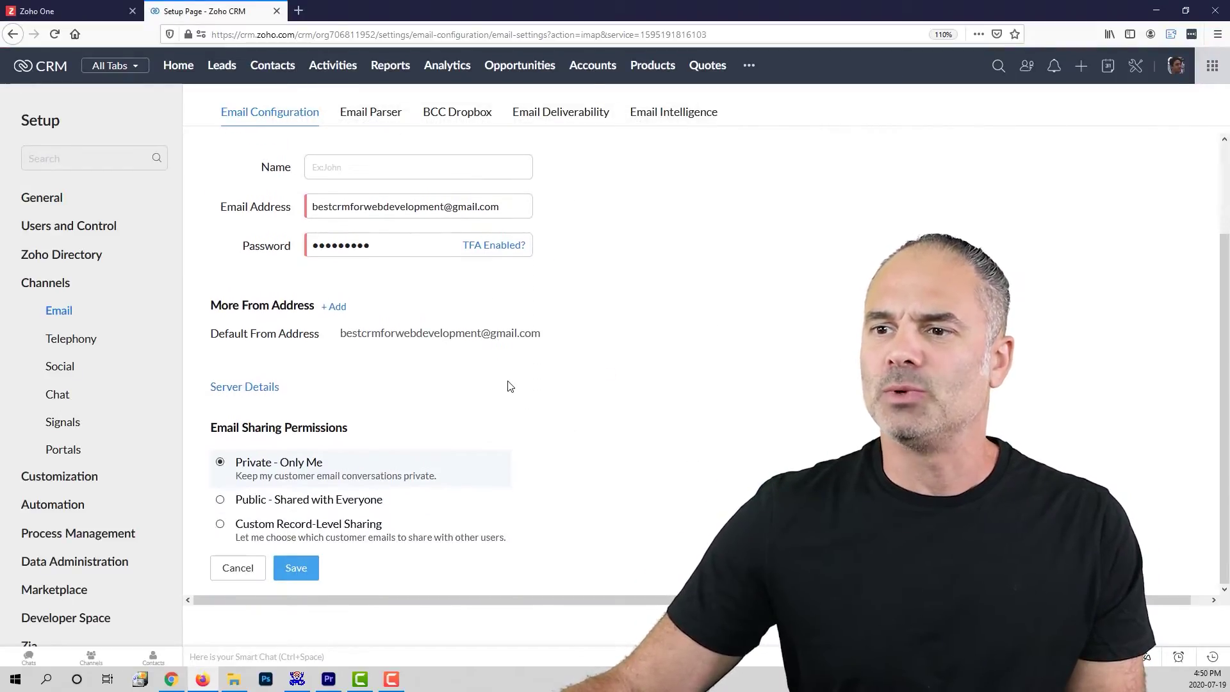
pyautogui.scroll(2, 410, 358)
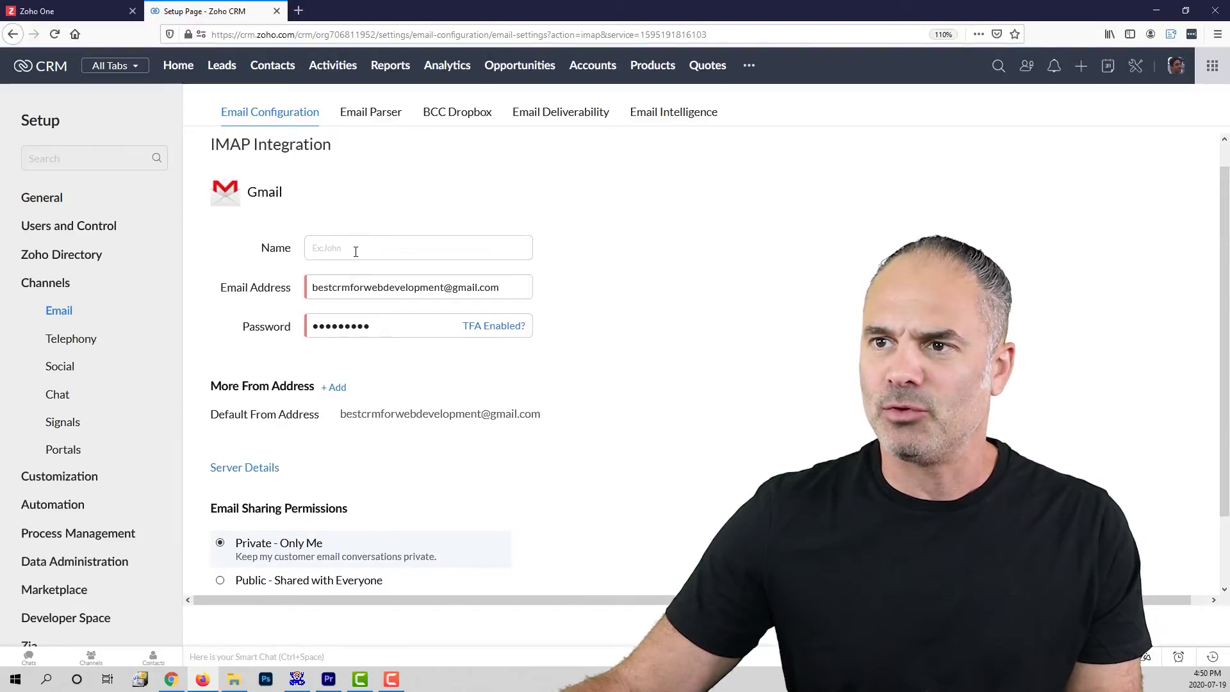
pyautogui.click(355, 249)
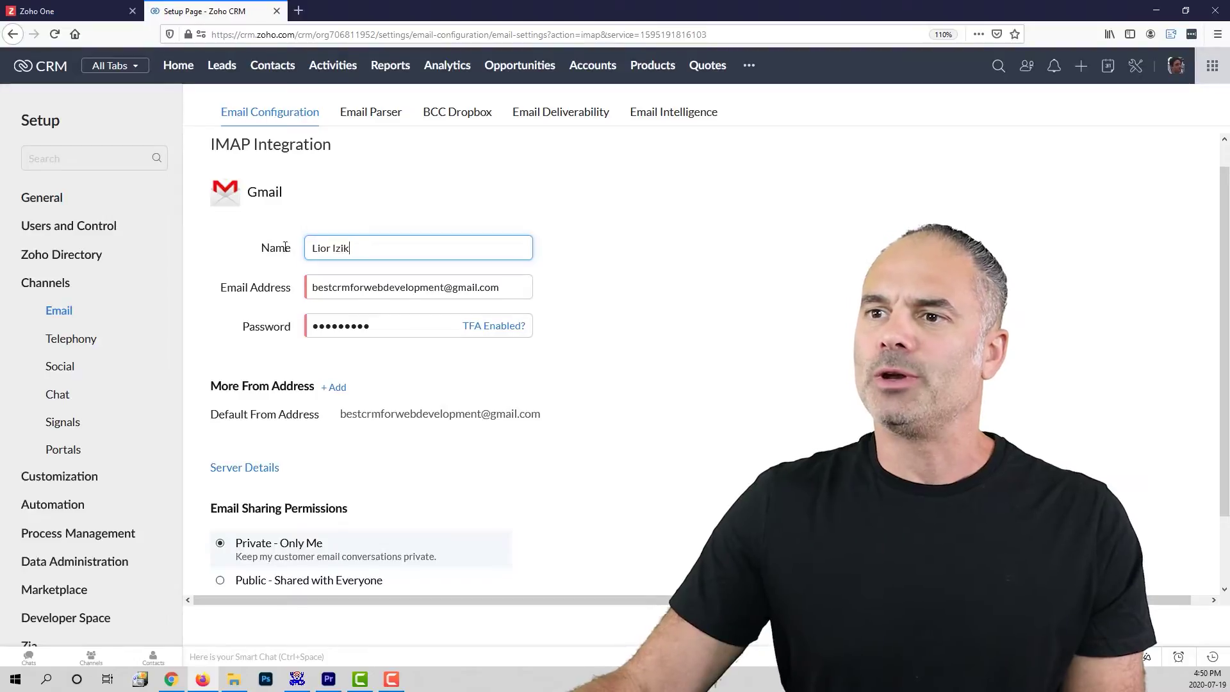
pyautogui.hotkey('ctrl', 'a')
# Step: Set email sharing to Public - Shared with Everyone and save the Gmail integration
pyautogui.scroll(-2, 551, 406)
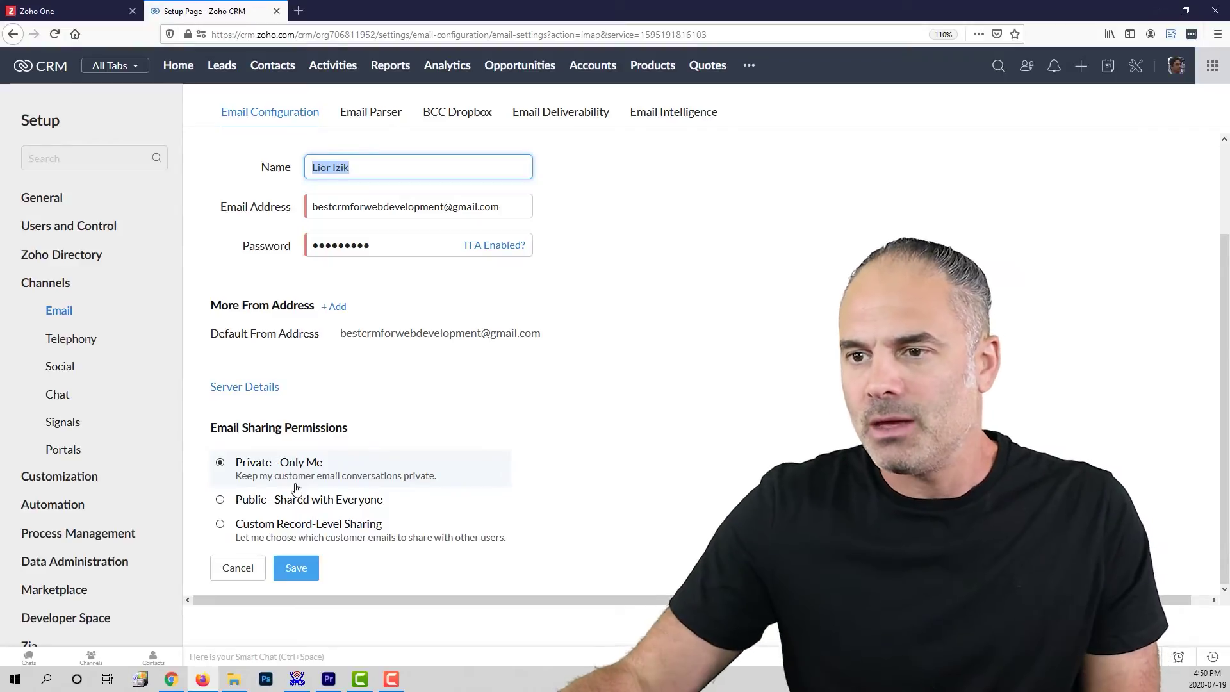
pyautogui.click(250, 499)
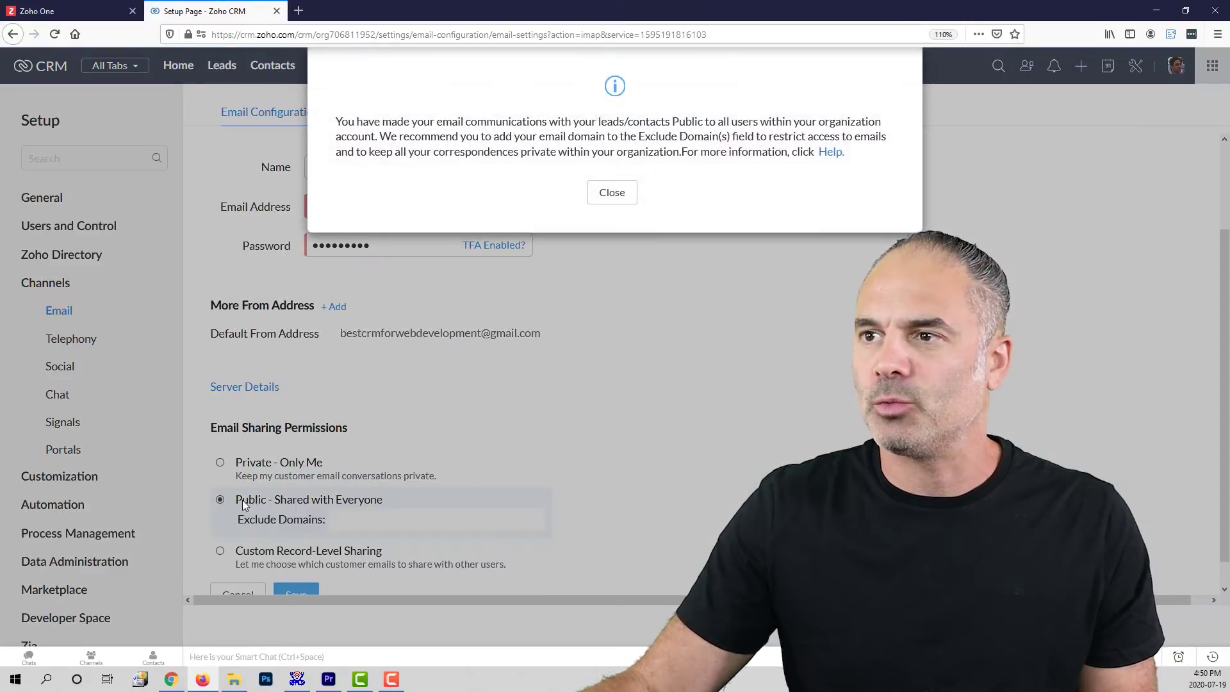
pyautogui.click(611, 193)
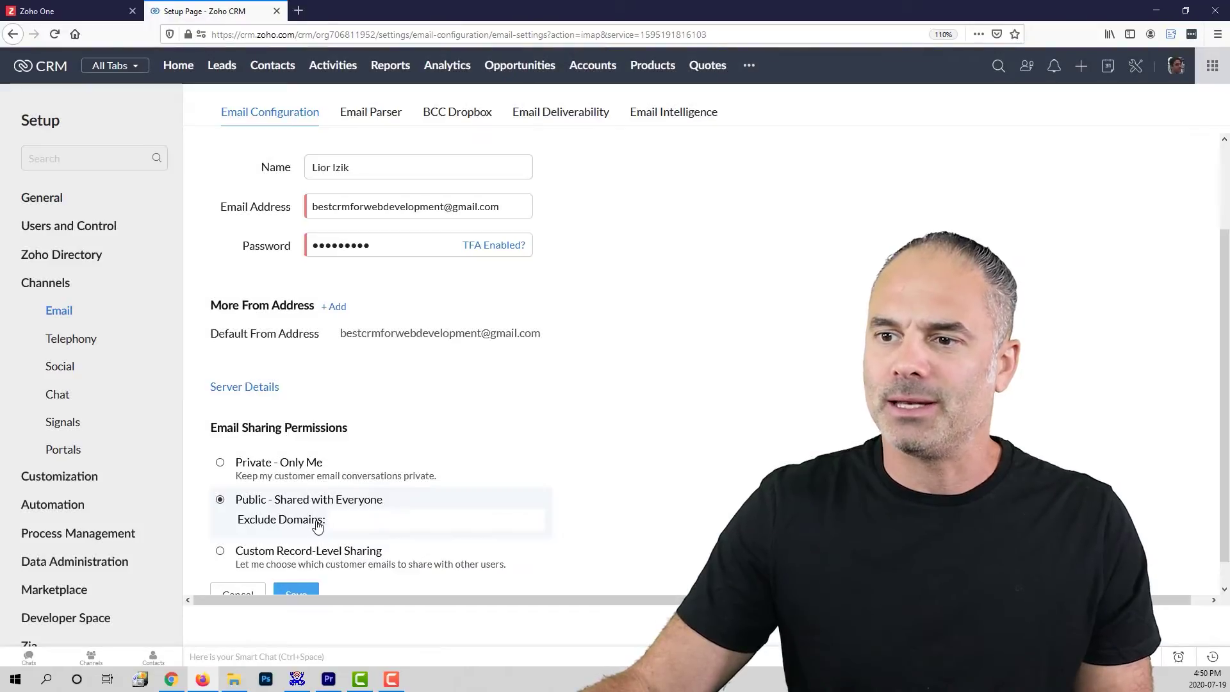
pyautogui.scroll(-1, 307, 551)
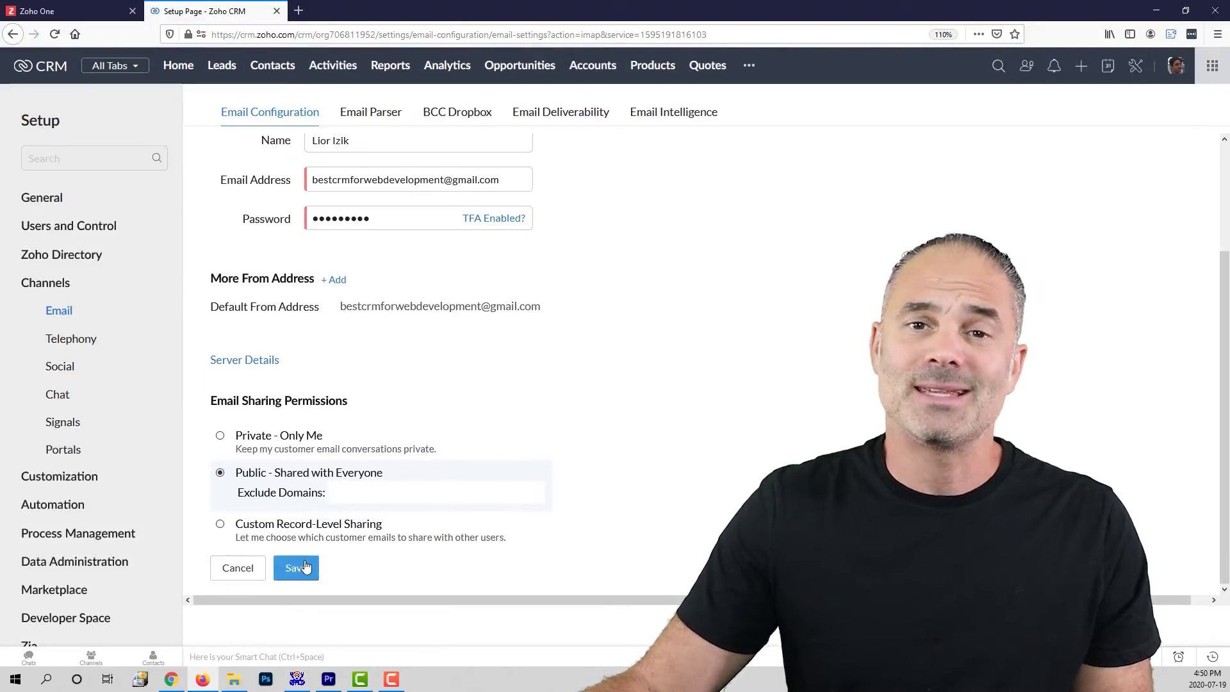
pyautogui.click(304, 566)
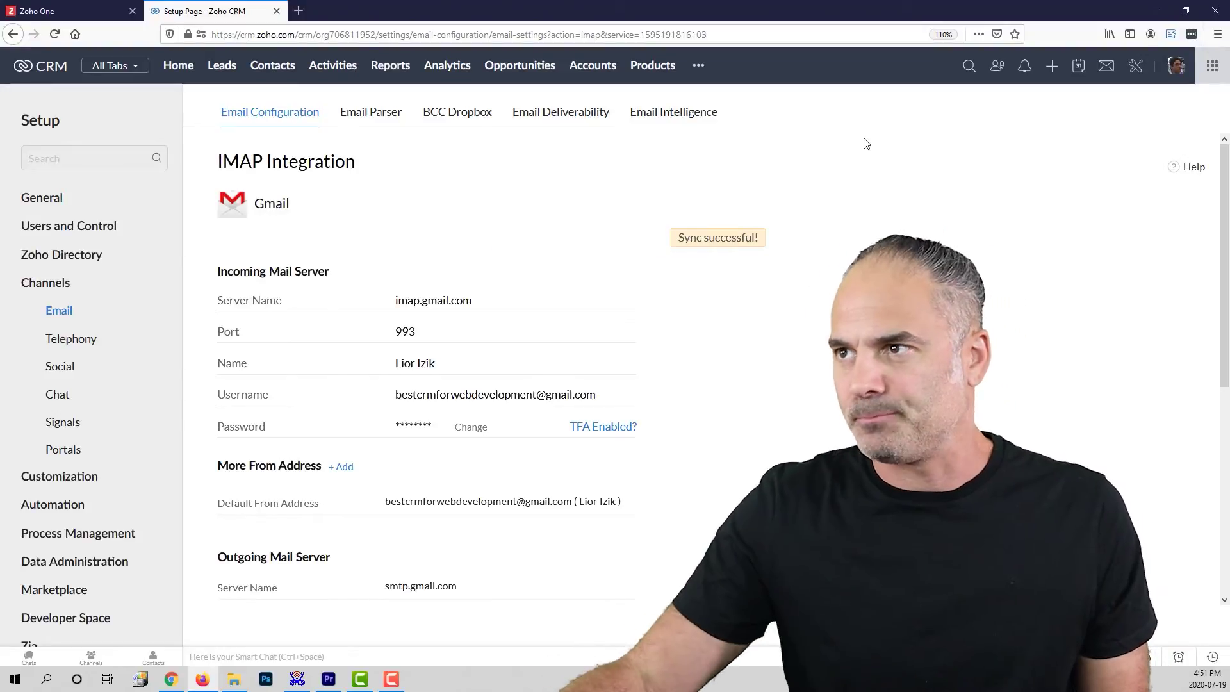
# Step: Return to the main Setup page once the IMAP sync reports success
pyautogui.click(1130, 68)
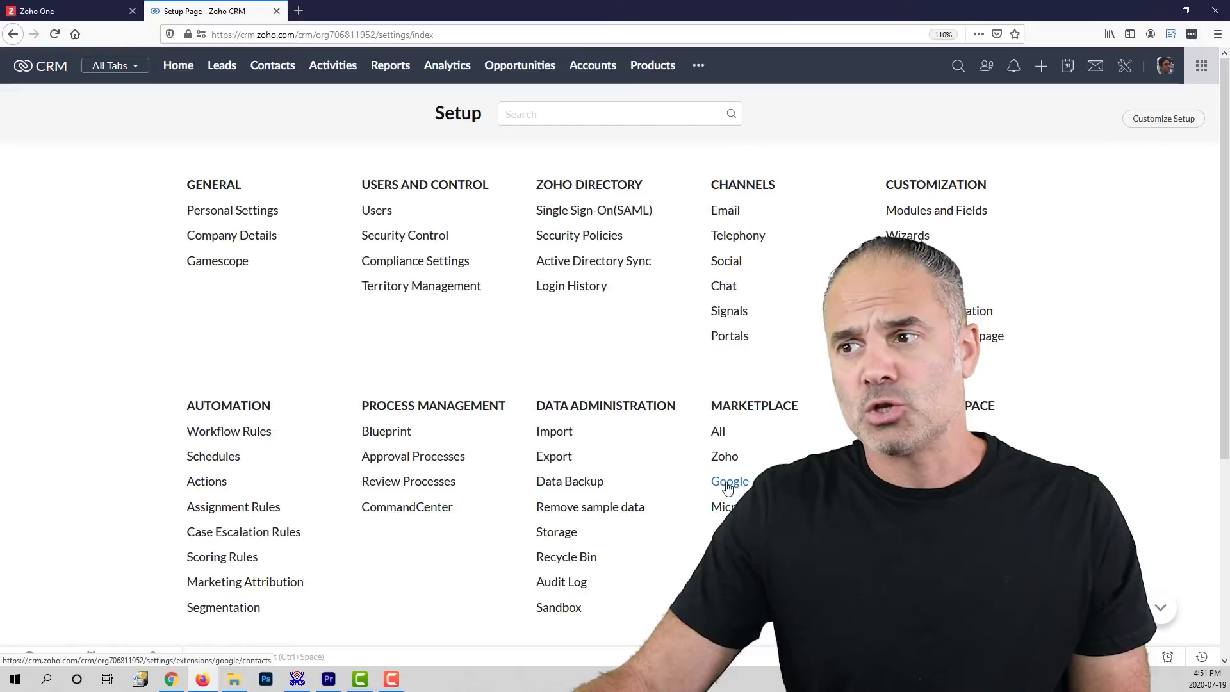
# Step: Authenticate Google Calendar in the Google Marketplace integration and allow Zoho access
pyautogui.click(730, 481)
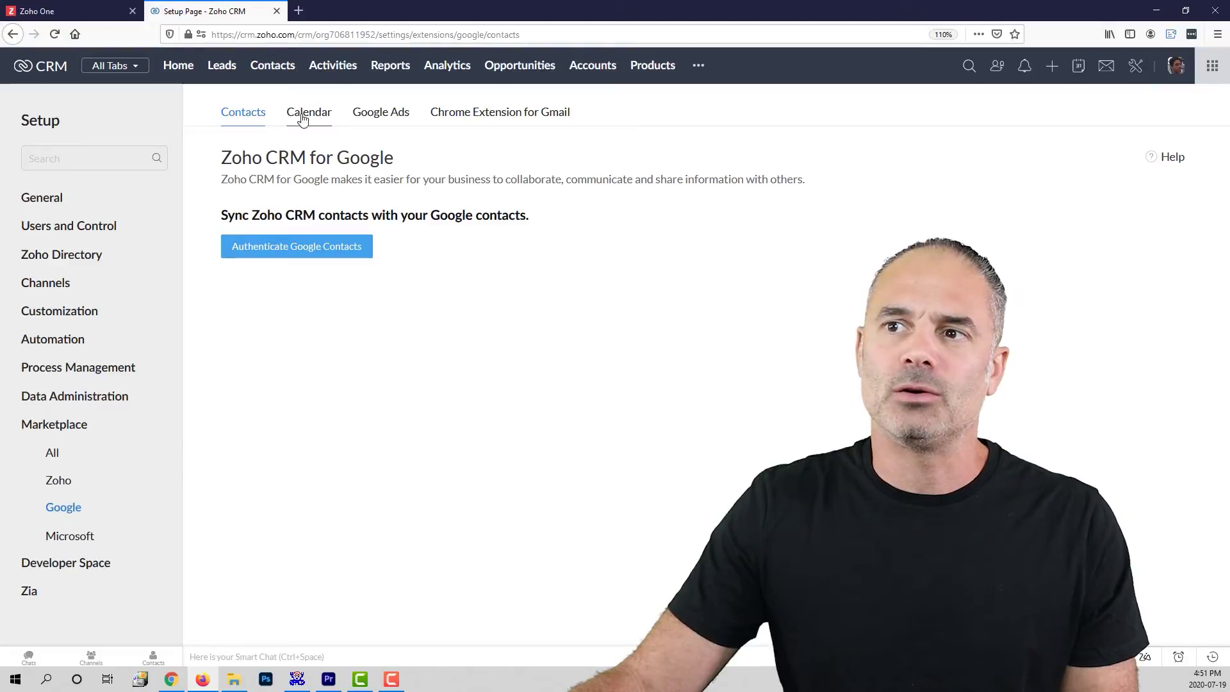
pyautogui.click(310, 116)
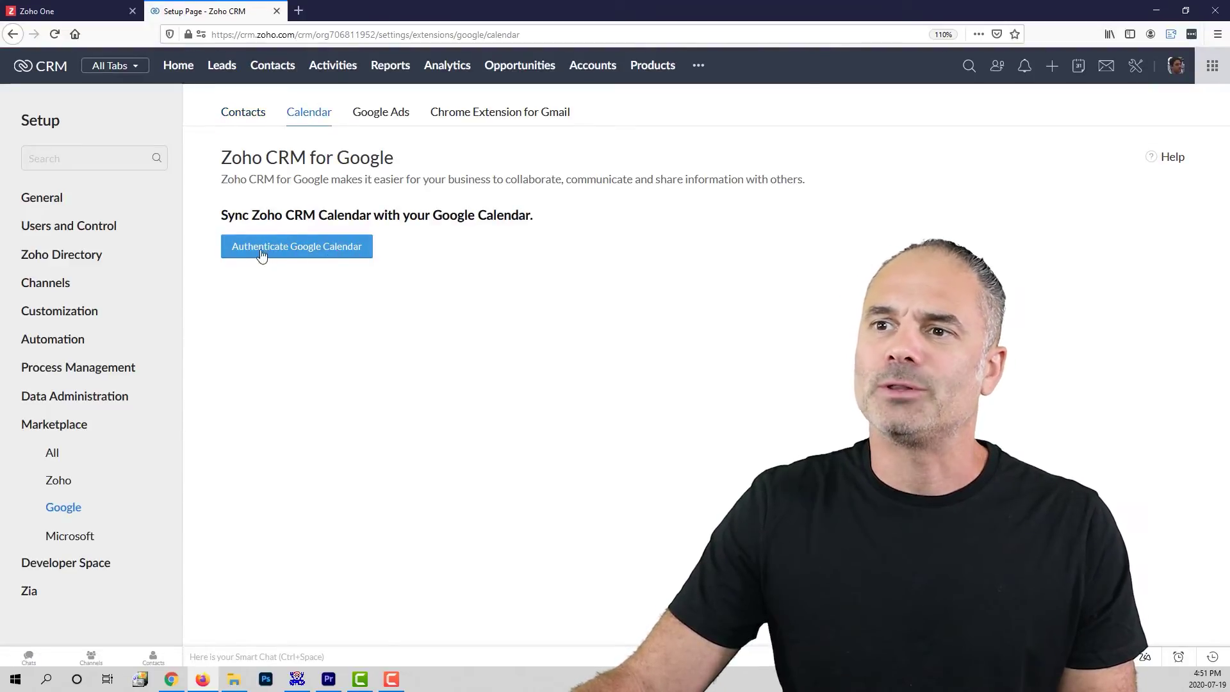
pyautogui.click(297, 251)
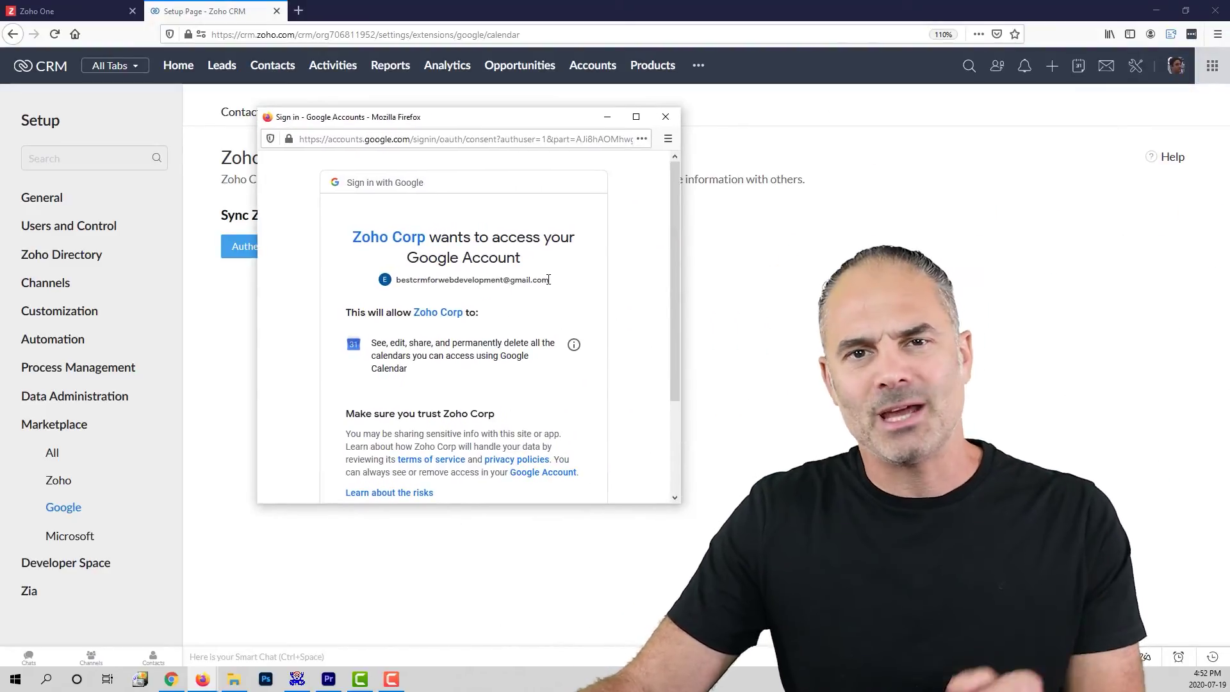
pyautogui.scroll(-3, 550, 288)
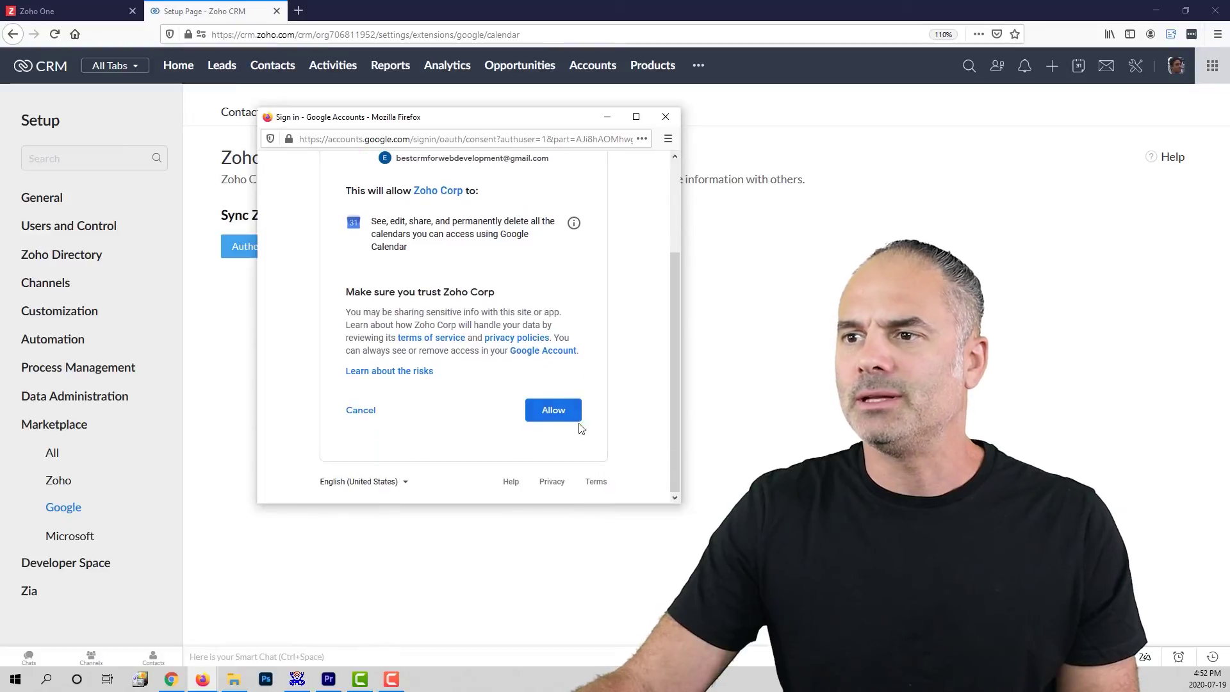
pyautogui.click(554, 412)
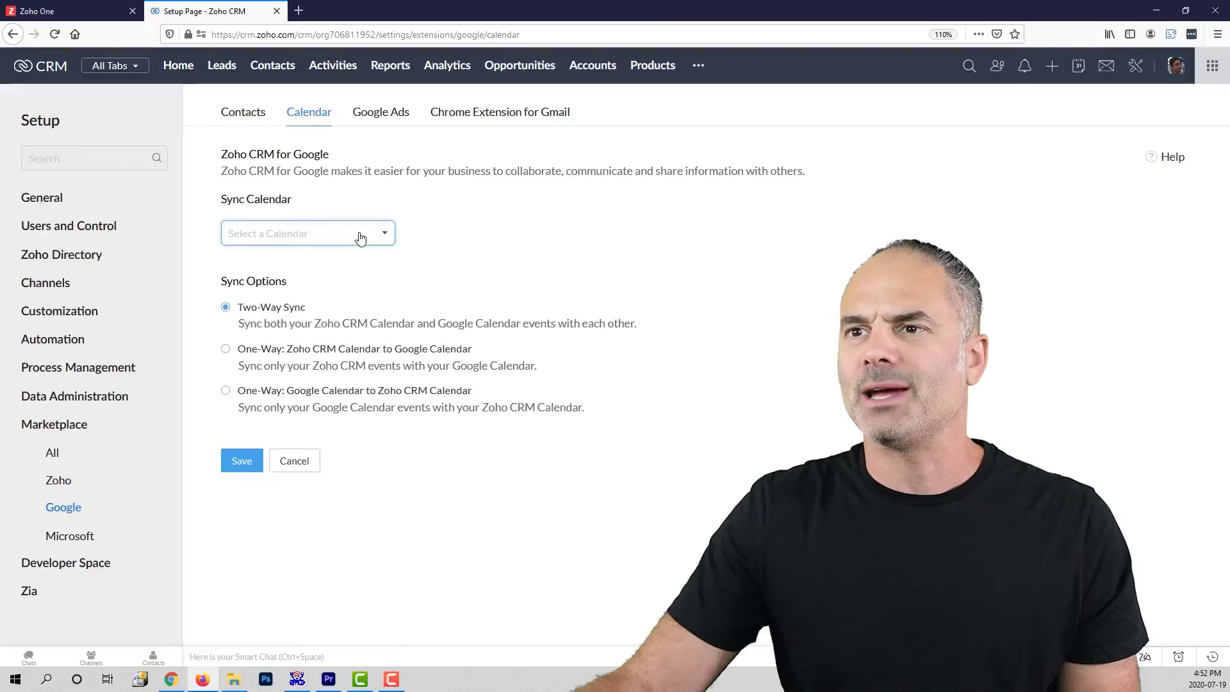
# Step: Pick the Google account's calendar for syncing and save it with Two-Way Sync
pyautogui.click(338, 233)
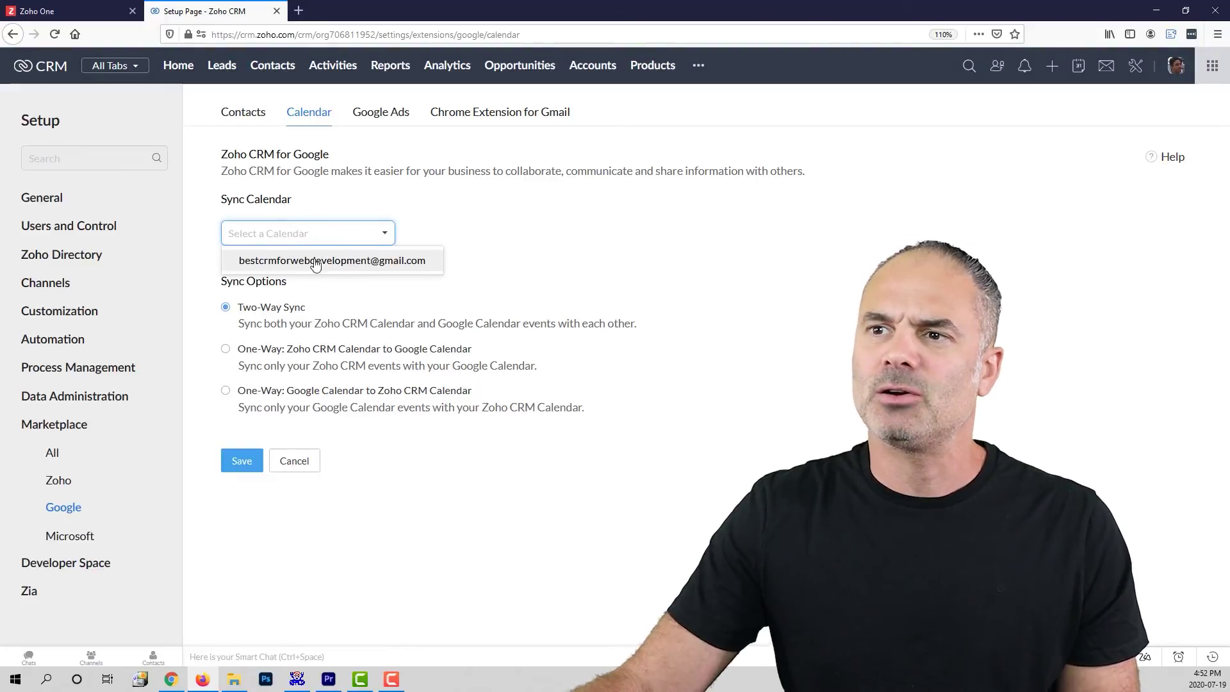
pyautogui.click(339, 263)
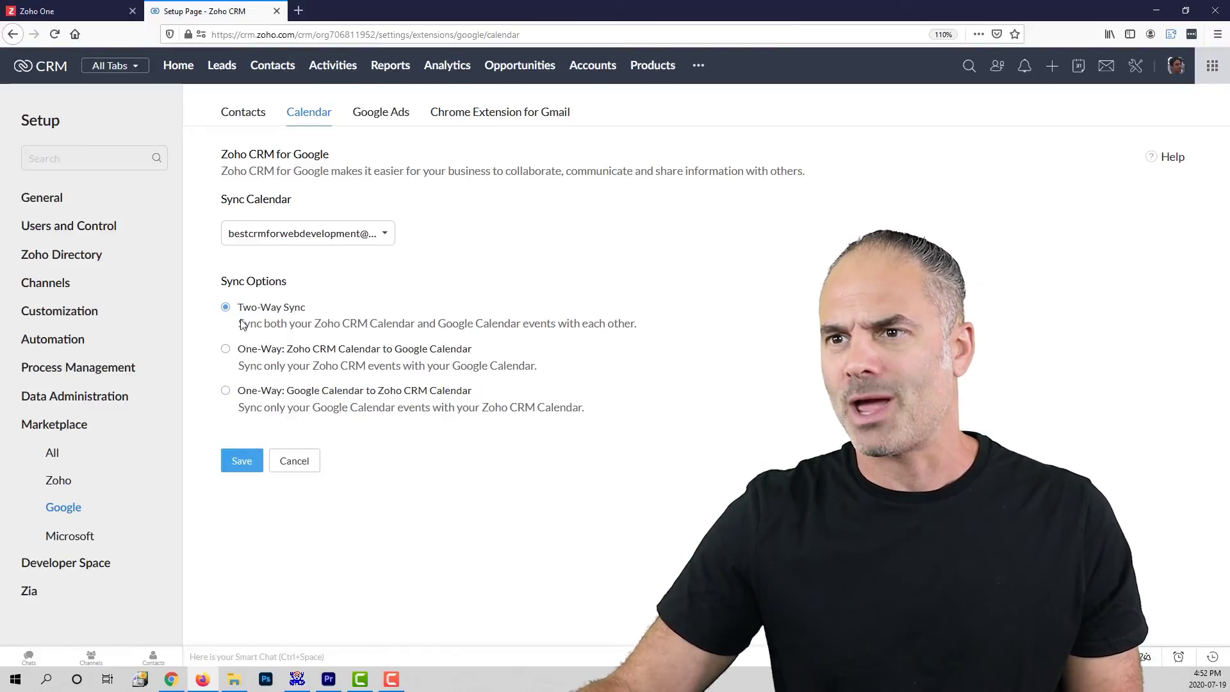
pyautogui.click(242, 465)
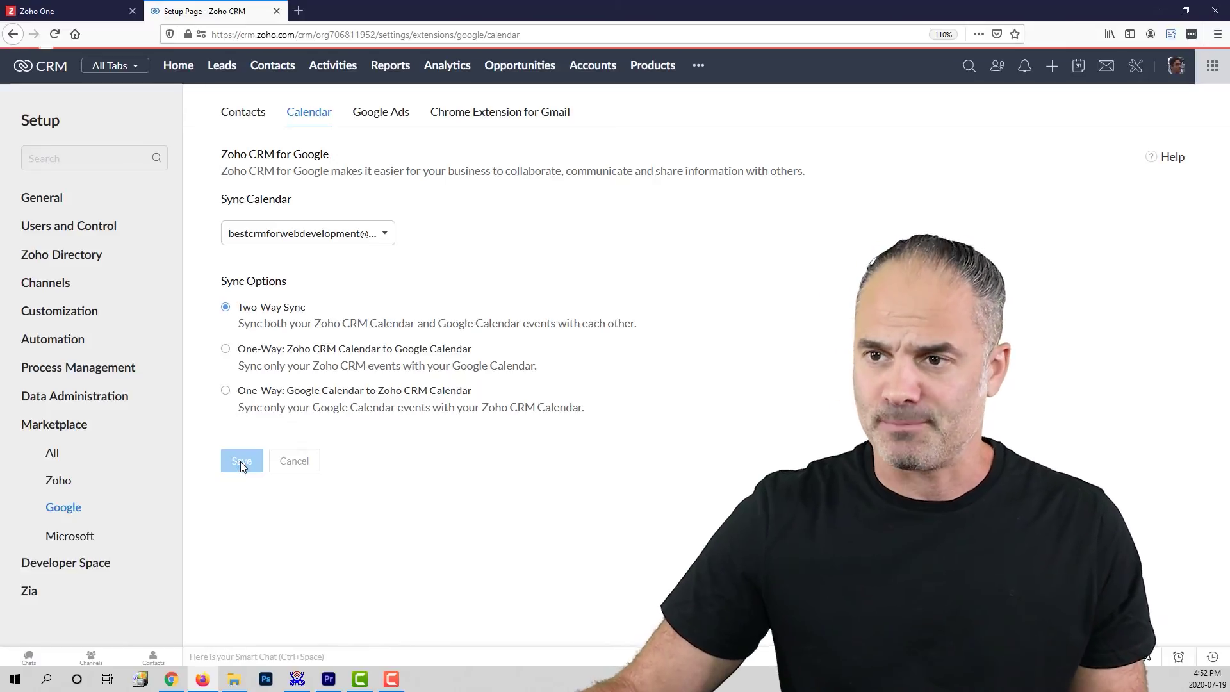